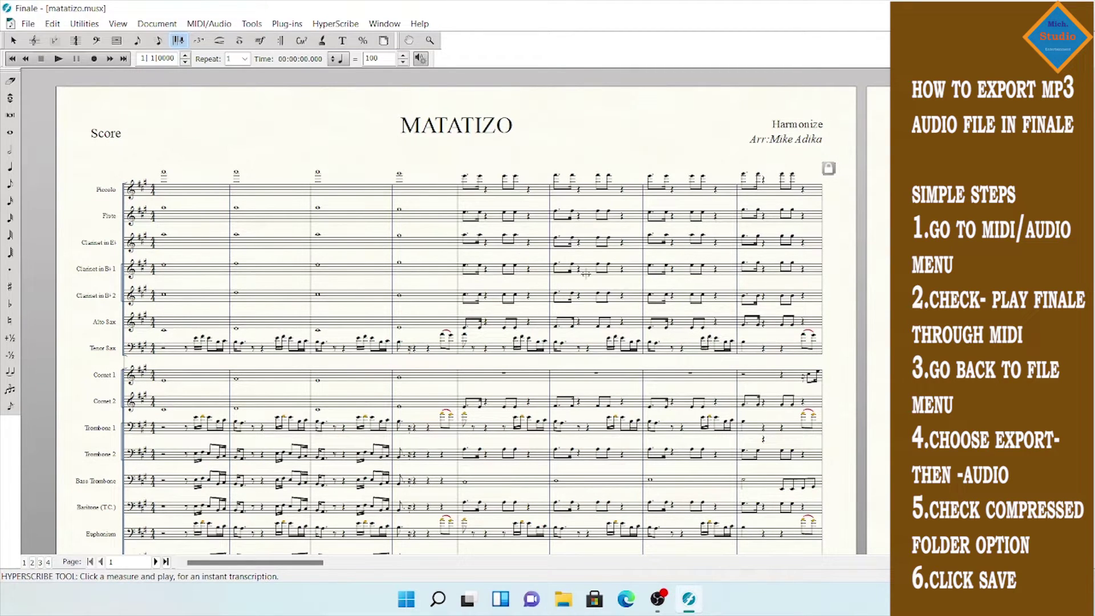
Step: Play back the MATATIZO score for about 6.4 seconds, then reopen the playback options
click(208, 23)
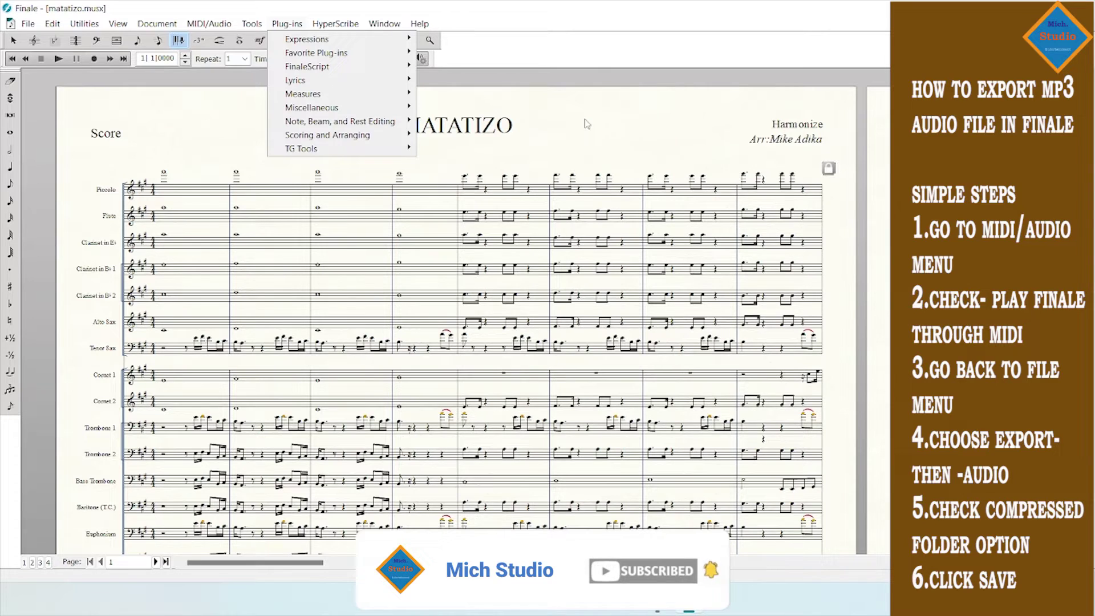
click(58, 59)
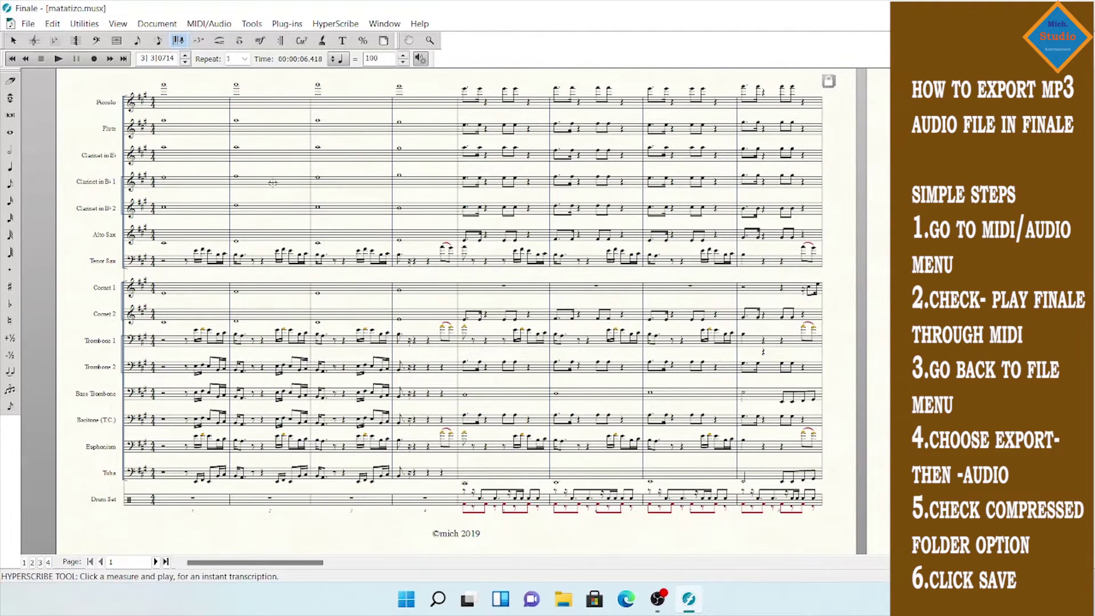
scroll(272, 183, down, 3)
scroll(273, 183, down, 2)
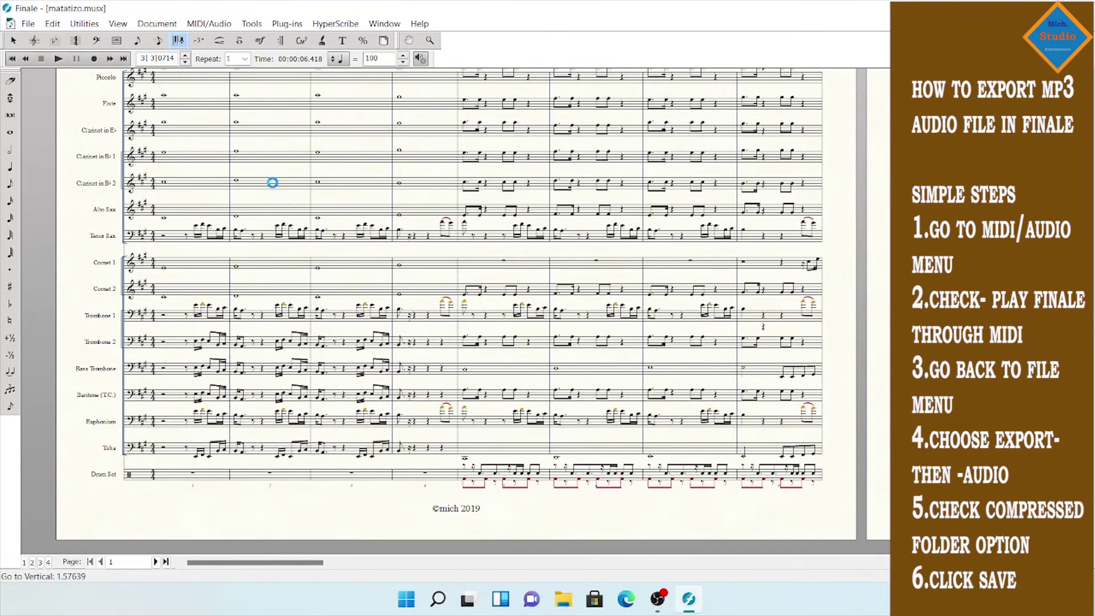
scroll(272, 183, up, 1)
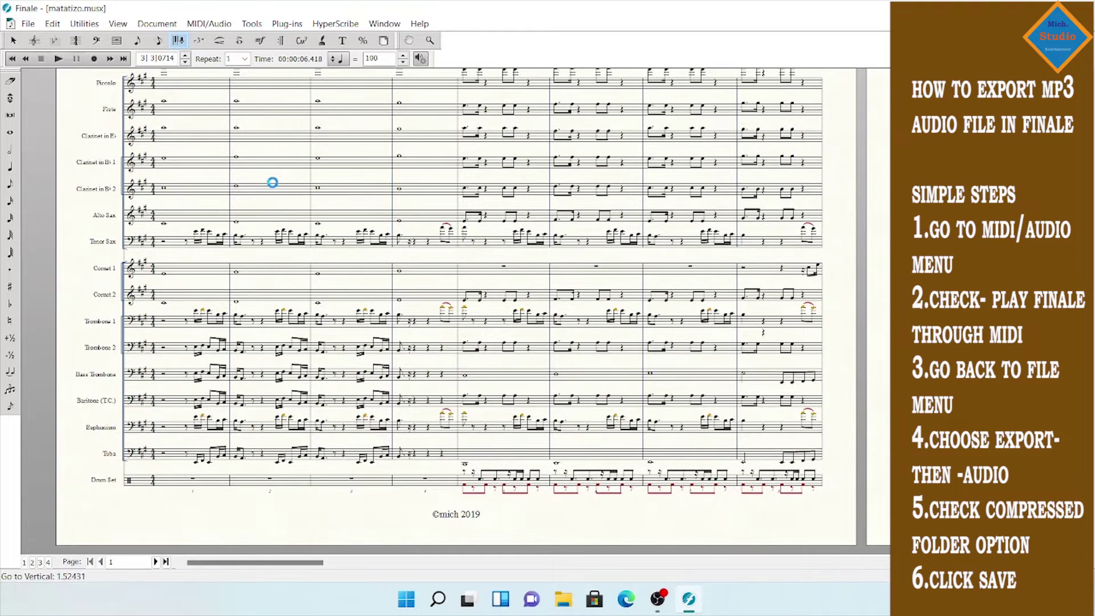
scroll(272, 184, up, 3)
scroll(272, 183, up, 2)
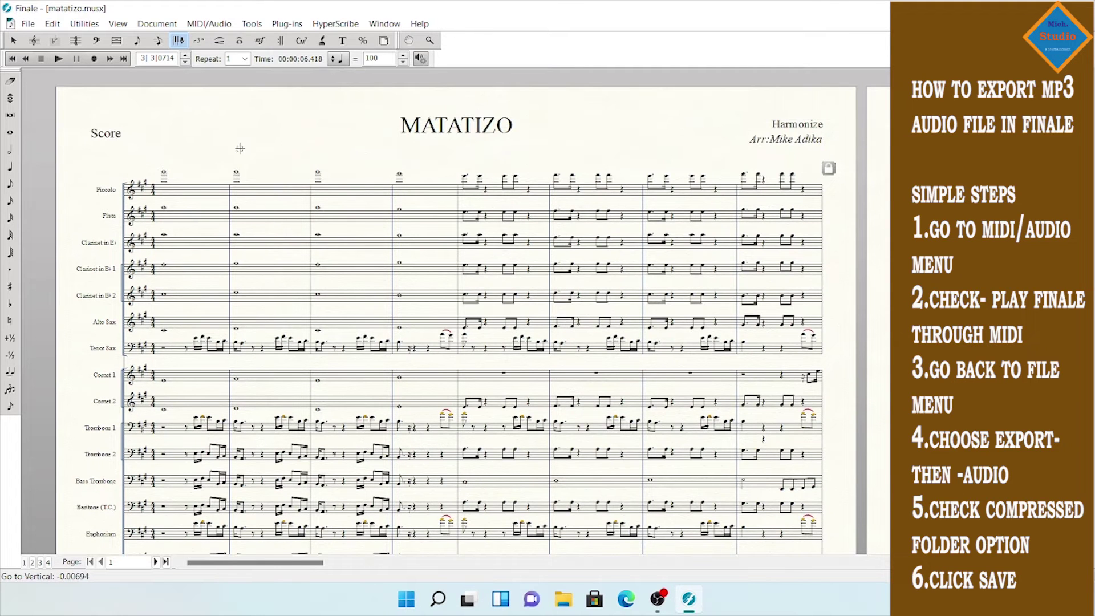
click(209, 23)
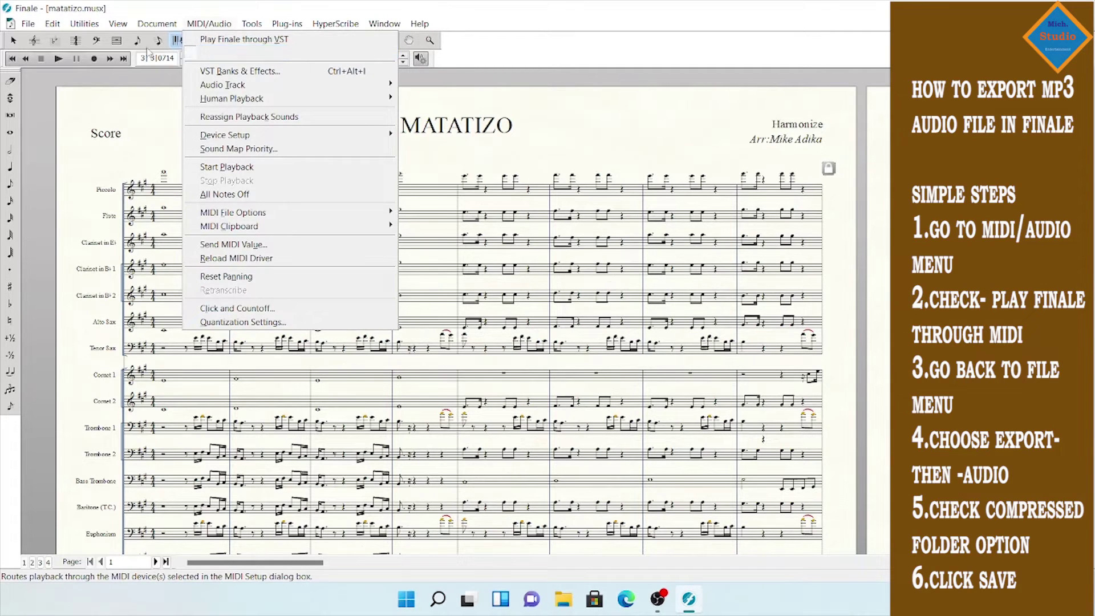
Step: Route playback through MIDI and start exporting the score as an audio file
click(29, 23)
click(28, 23)
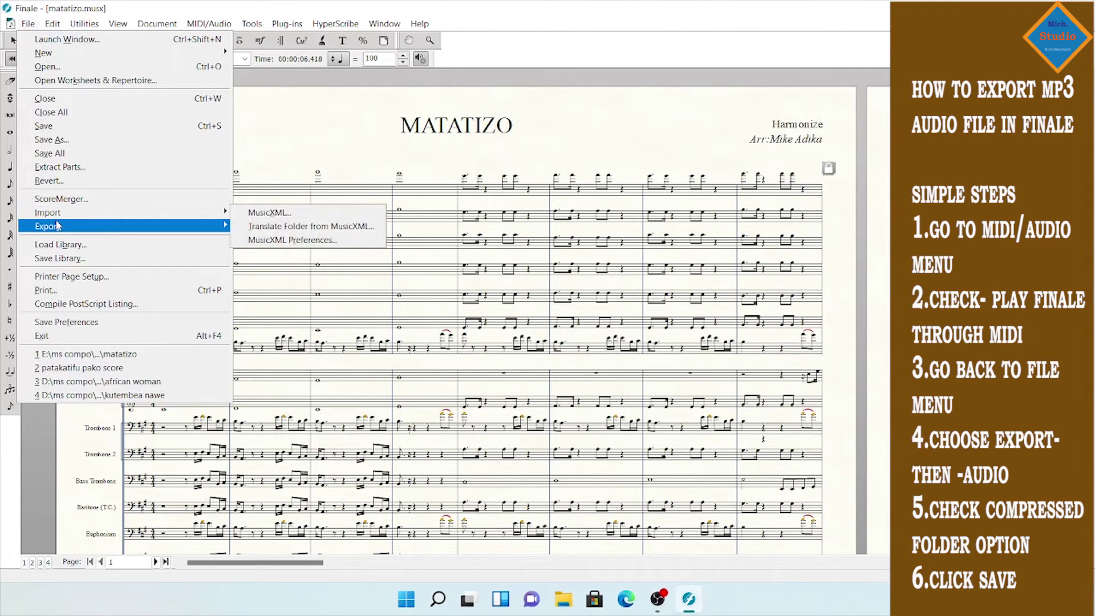
mouse_move(47, 226)
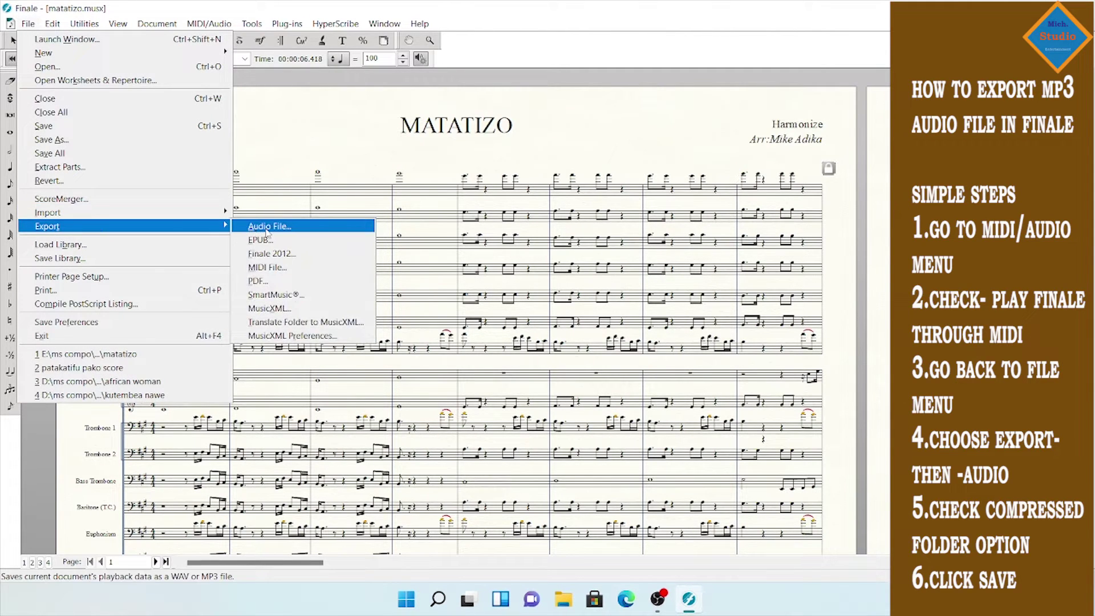
click(267, 227)
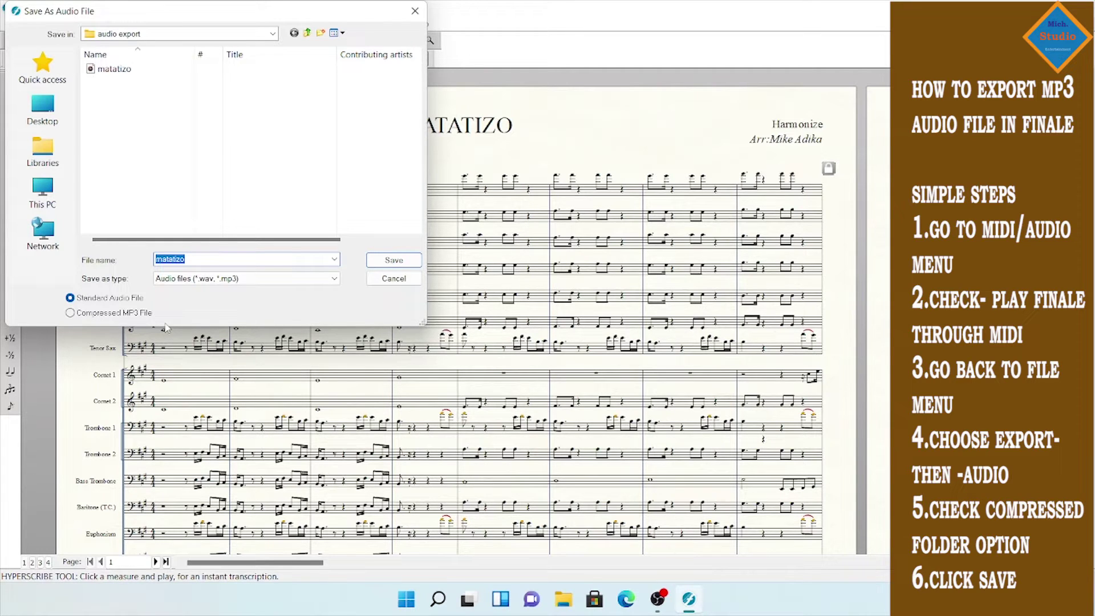
Step: Choose Compressed MP3 File as the export format, making the name matatizo.mp3
click(71, 313)
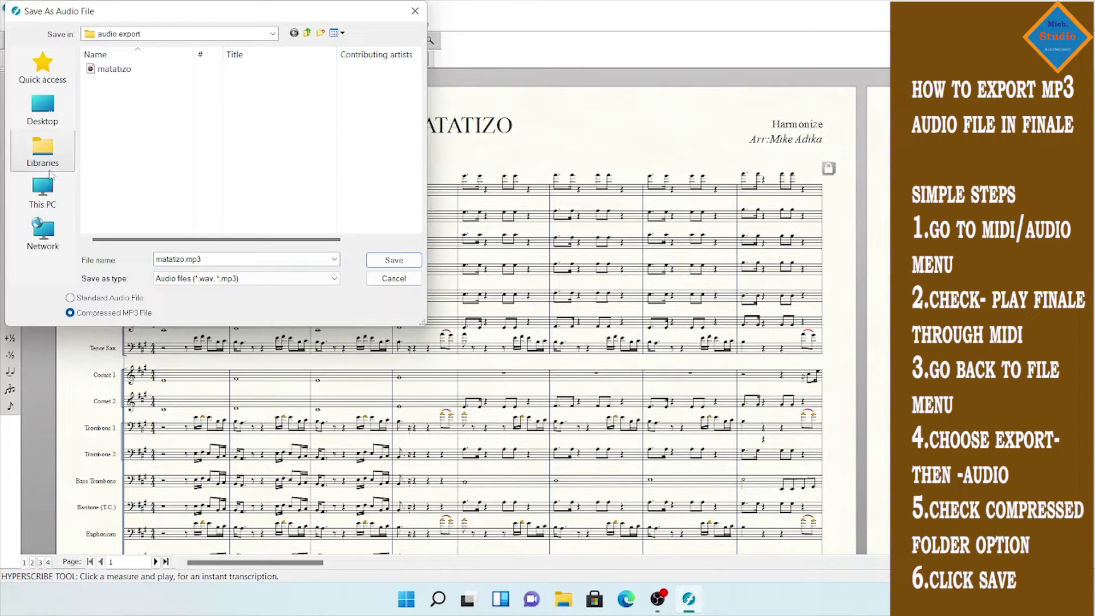
Step: Save matatizo.mp3 to the desktop audio export folder, deleting the old matatizo file first
click(42, 109)
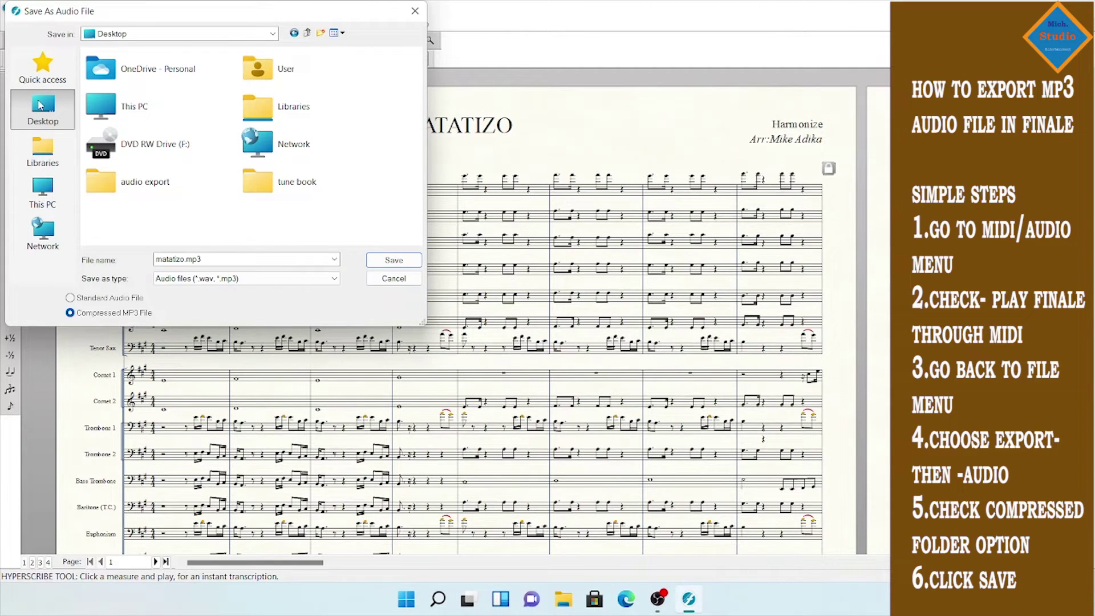
double_click(144, 182)
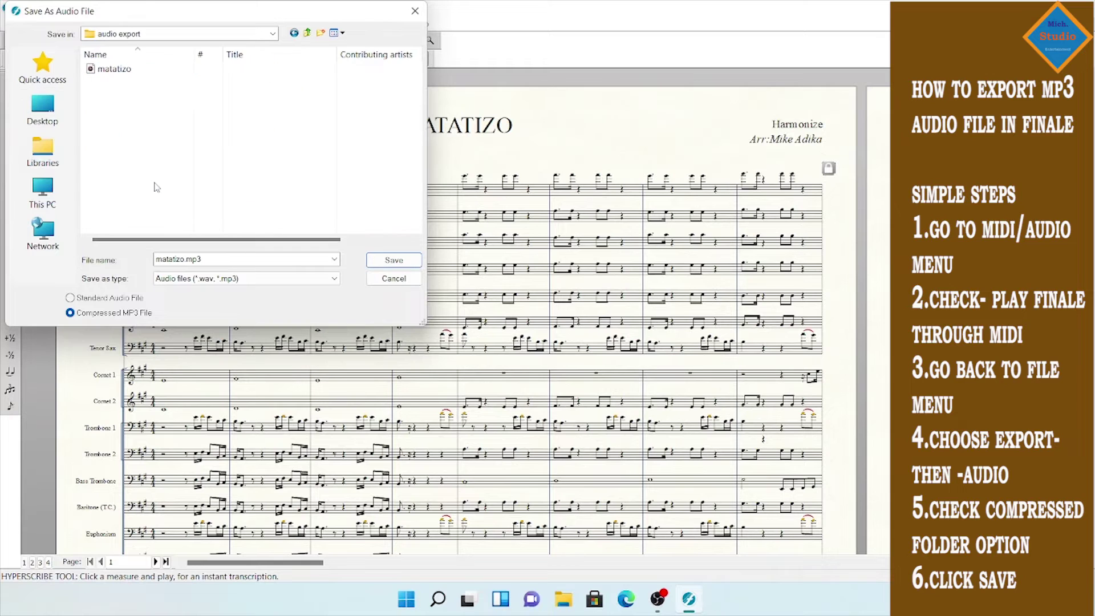
click(108, 70)
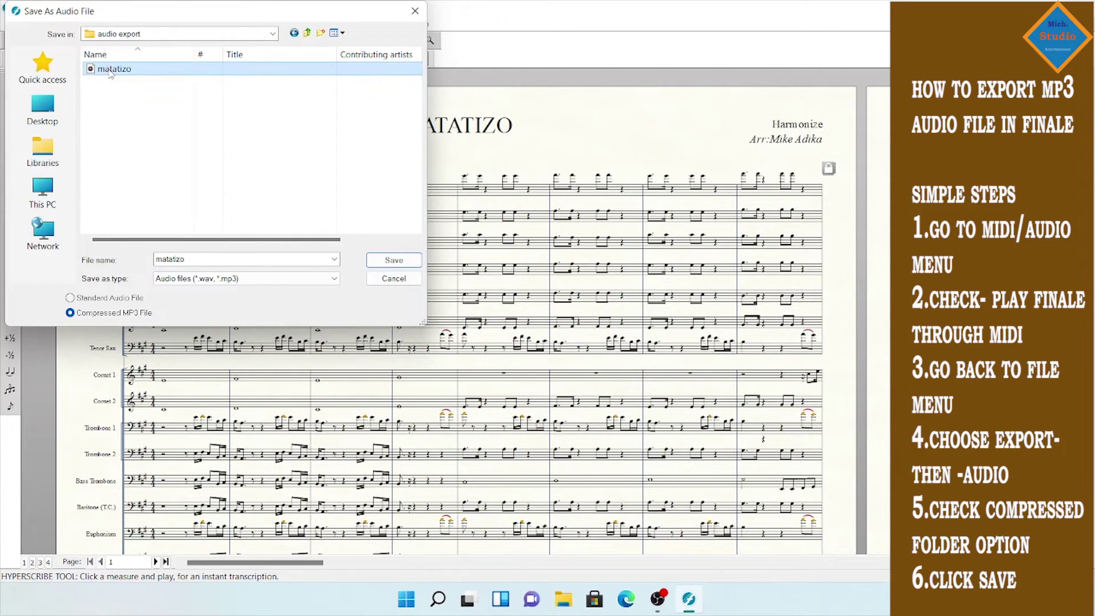
key(Delete)
double_click(205, 259)
text(m)
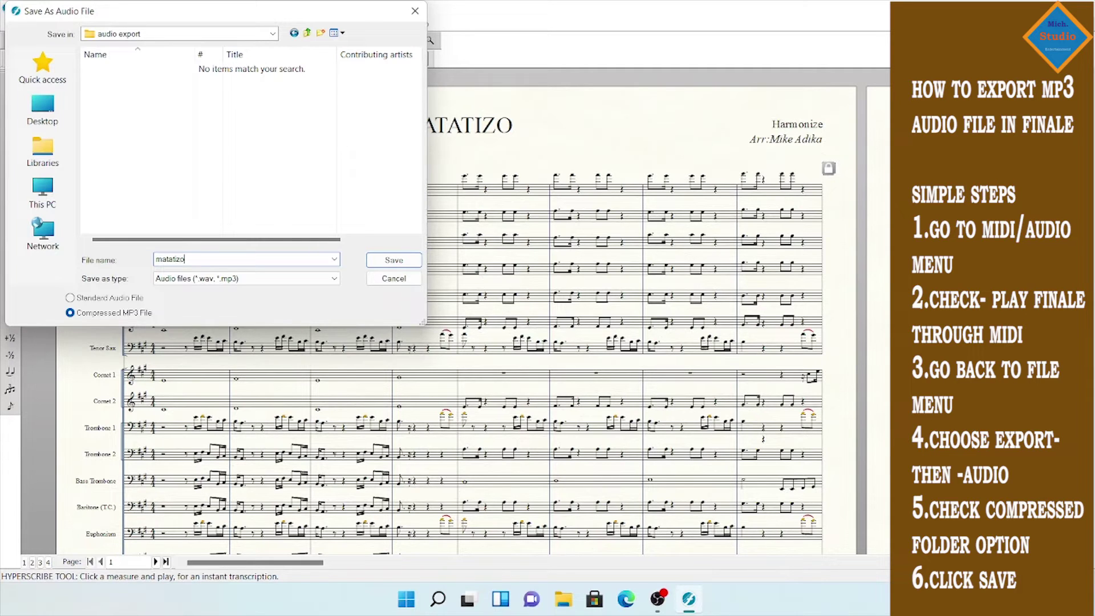
click(393, 260)
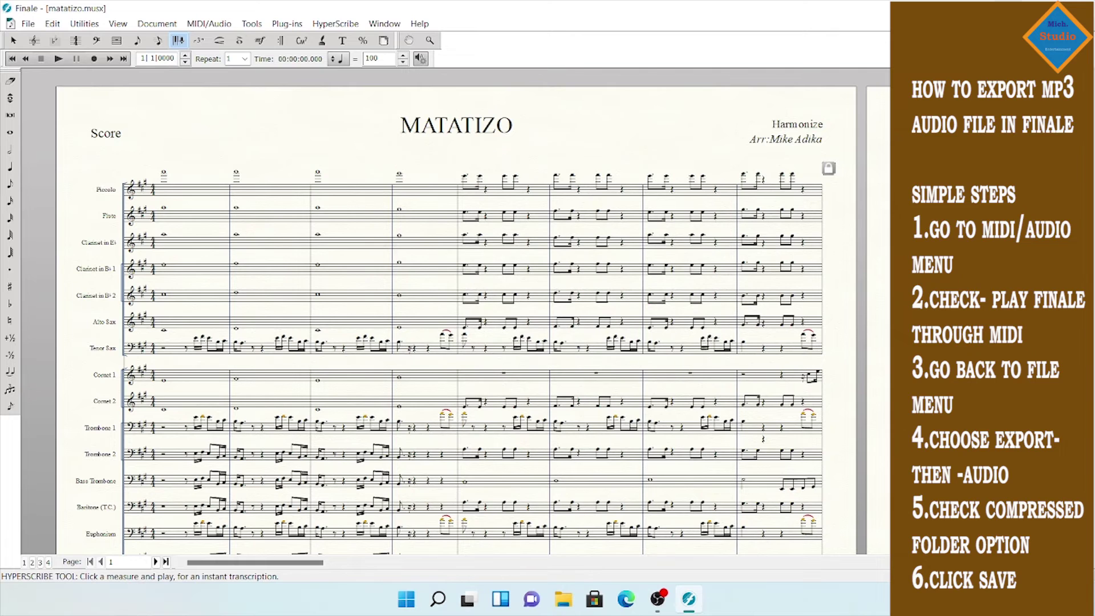
key(super+d)
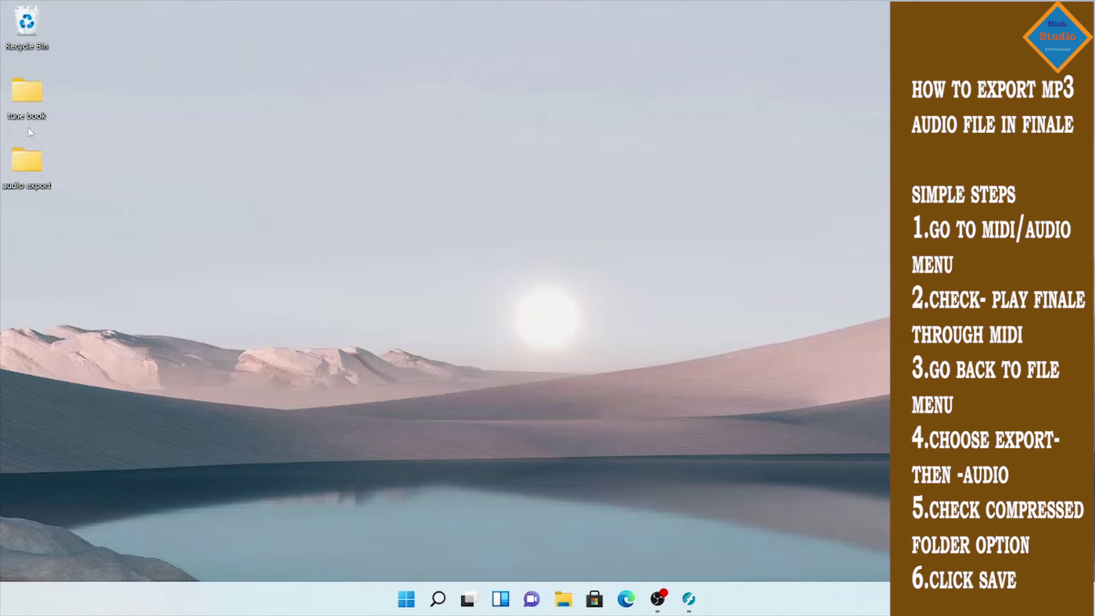
Step: Check matatizo's Properties in audio export, confirming a 2.74 MB MP3
double_click(26, 166)
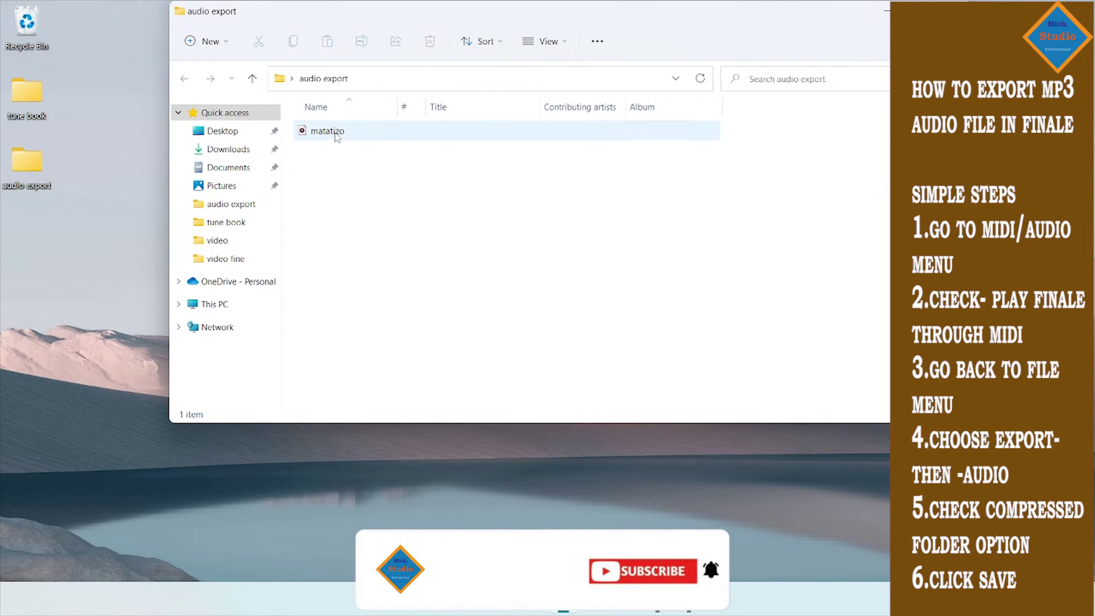
click(336, 133)
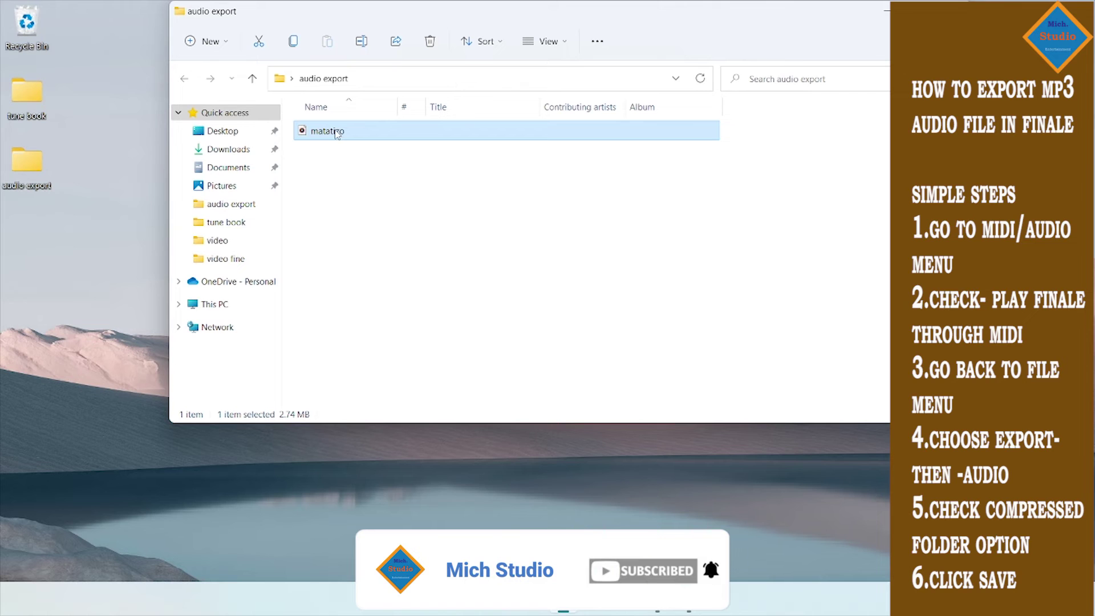
right_click(336, 133)
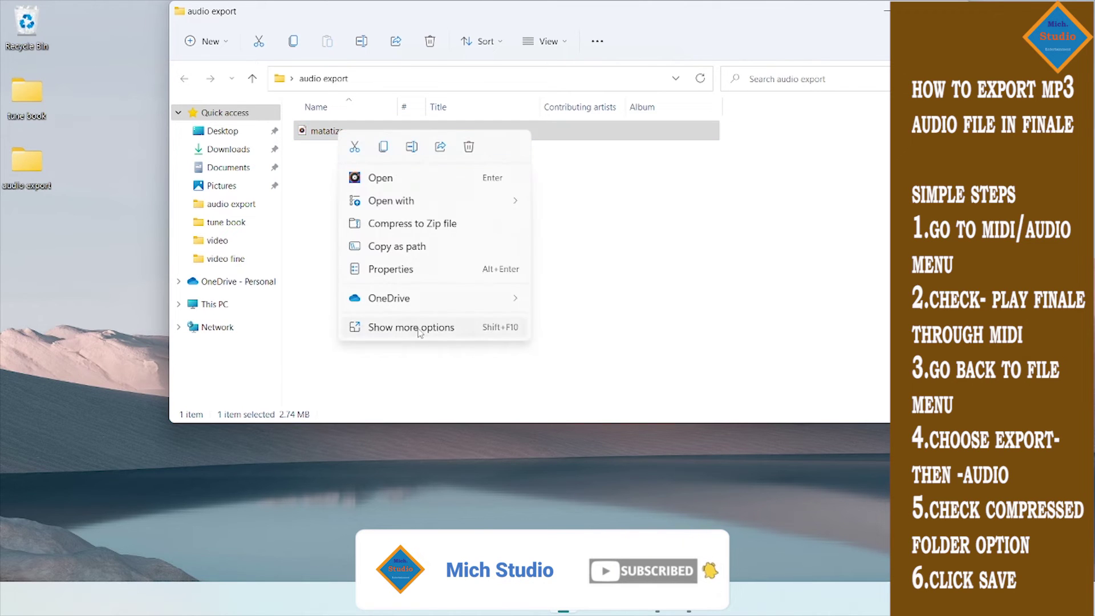
click(420, 331)
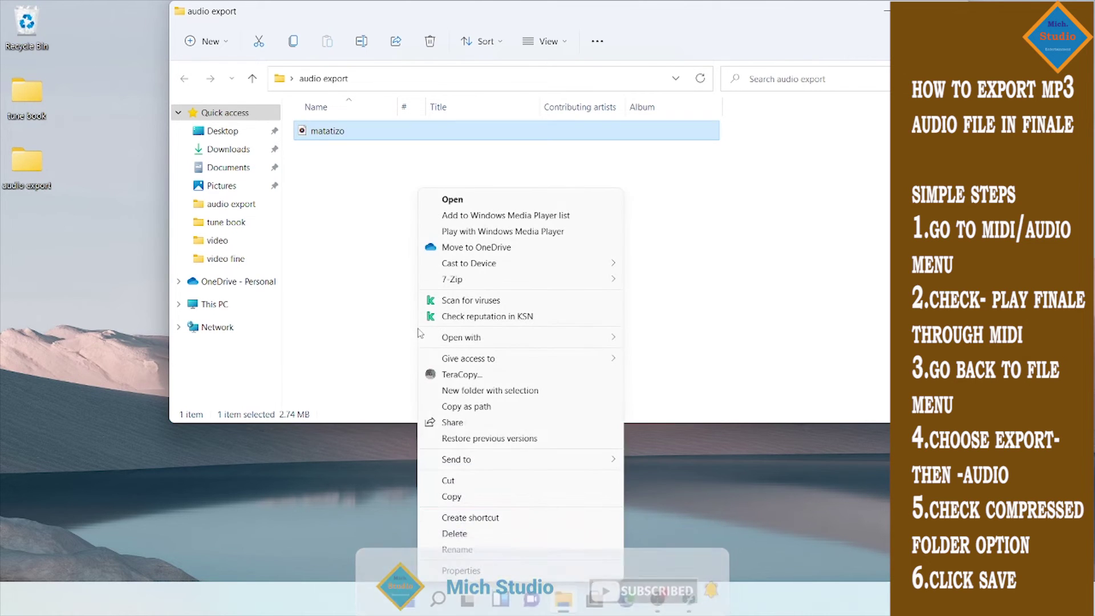
click(460, 571)
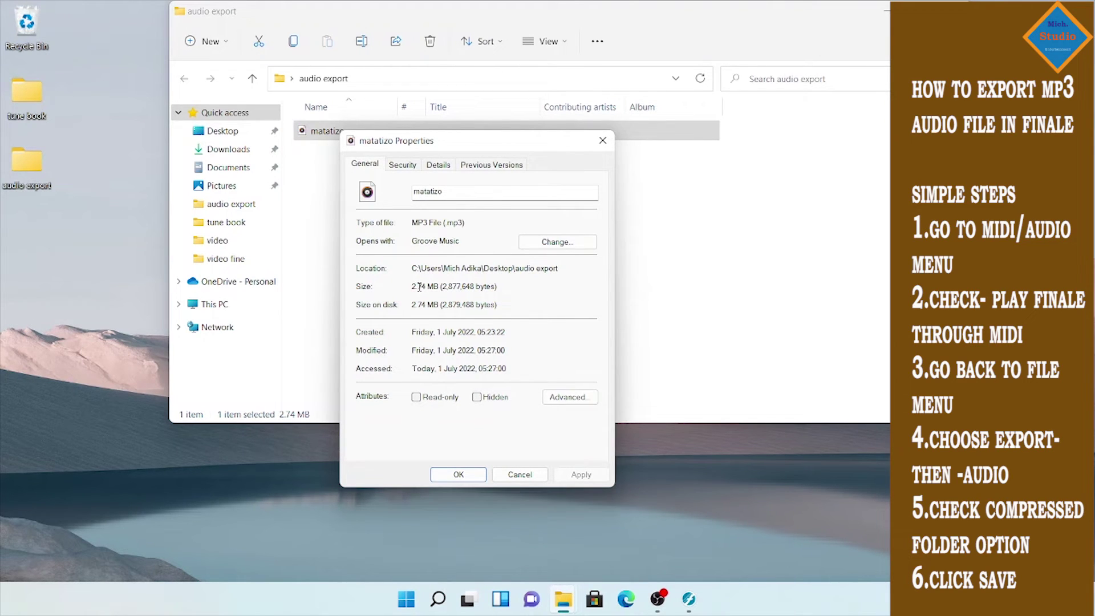
click(603, 140)
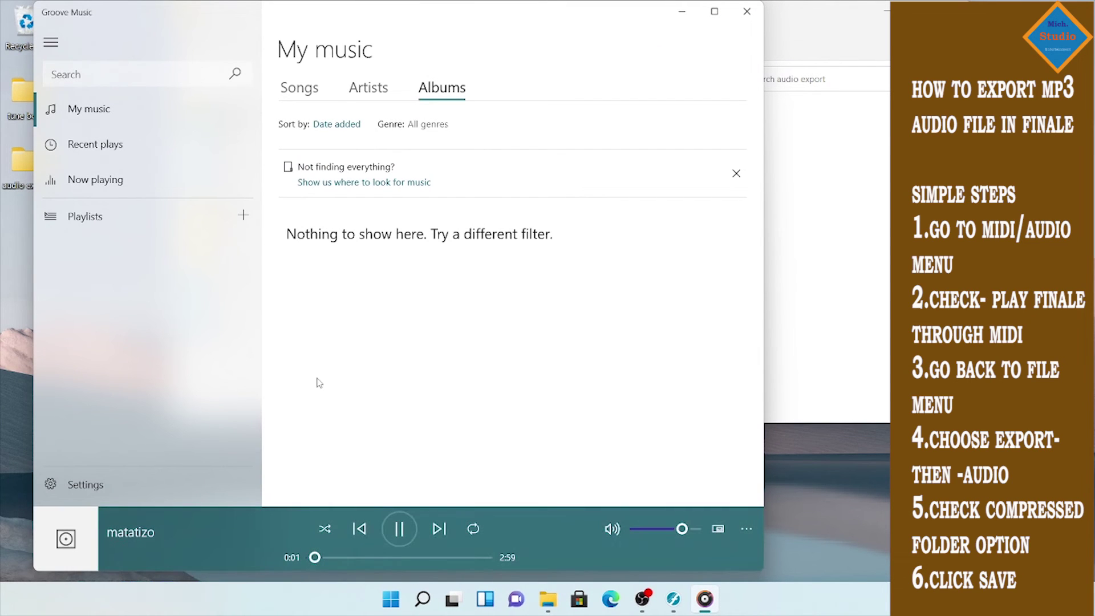
Step: Raise the volume while matatizo plays in Groove Music, then close the player
key(XF86AudioRaiseVolume)
click(747, 11)
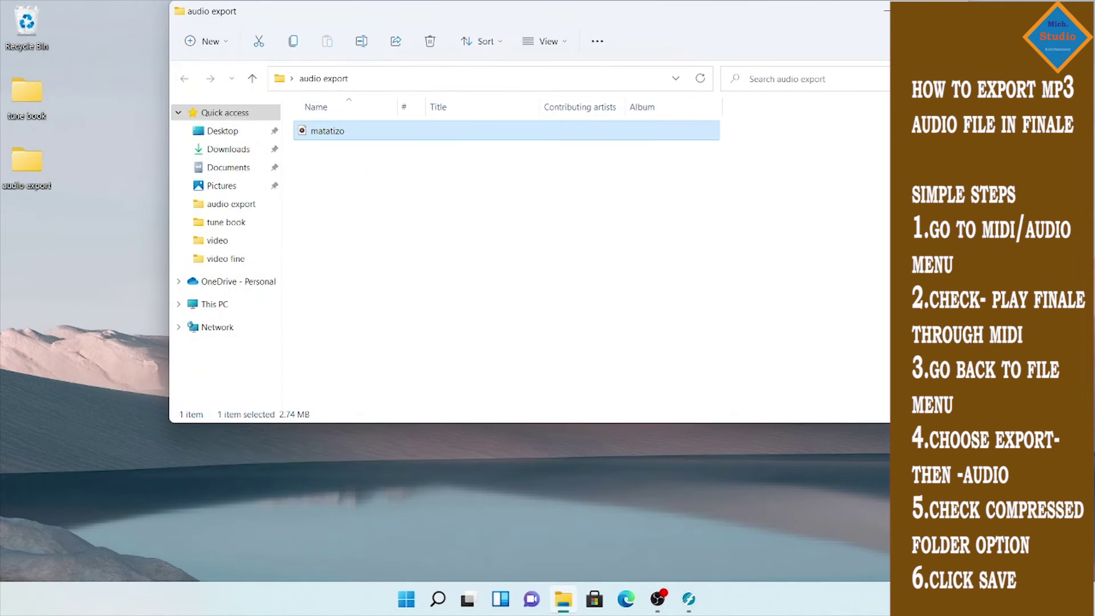
Step: Restore the Finale window holding the matatizo score from the taskbar
click(689, 598)
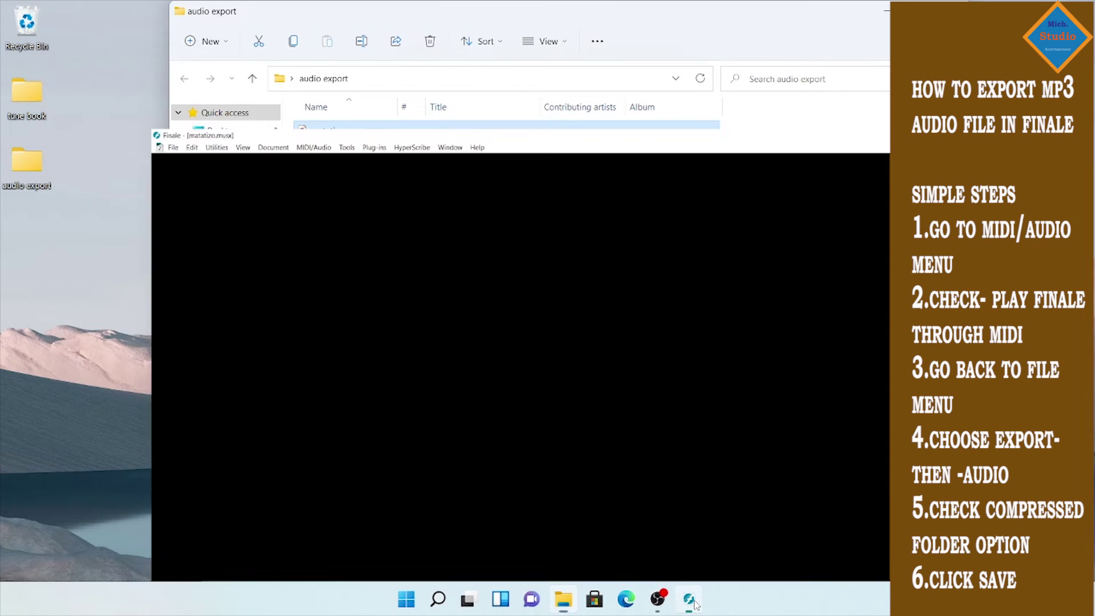